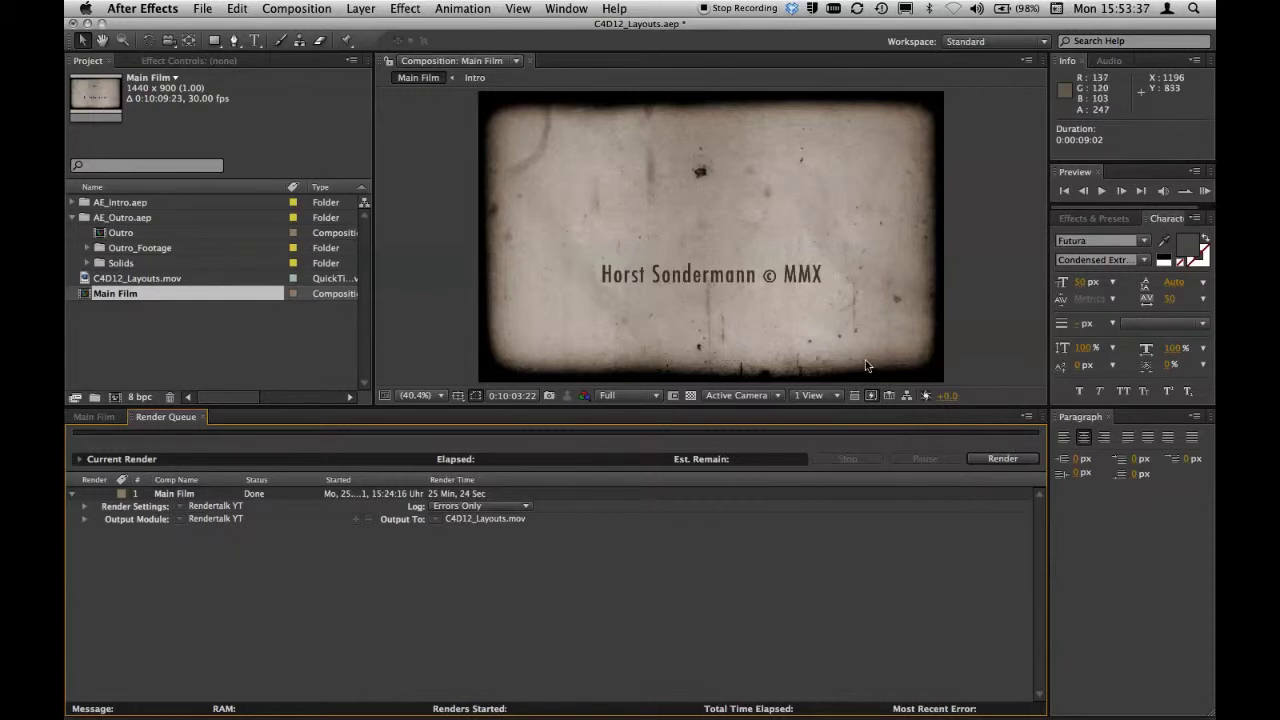
- Switch to Finder to see the rendered C4D12_Layouts.mov (17.28 GB) in the Final folder
key("super+Tab")
key("super+Tab")
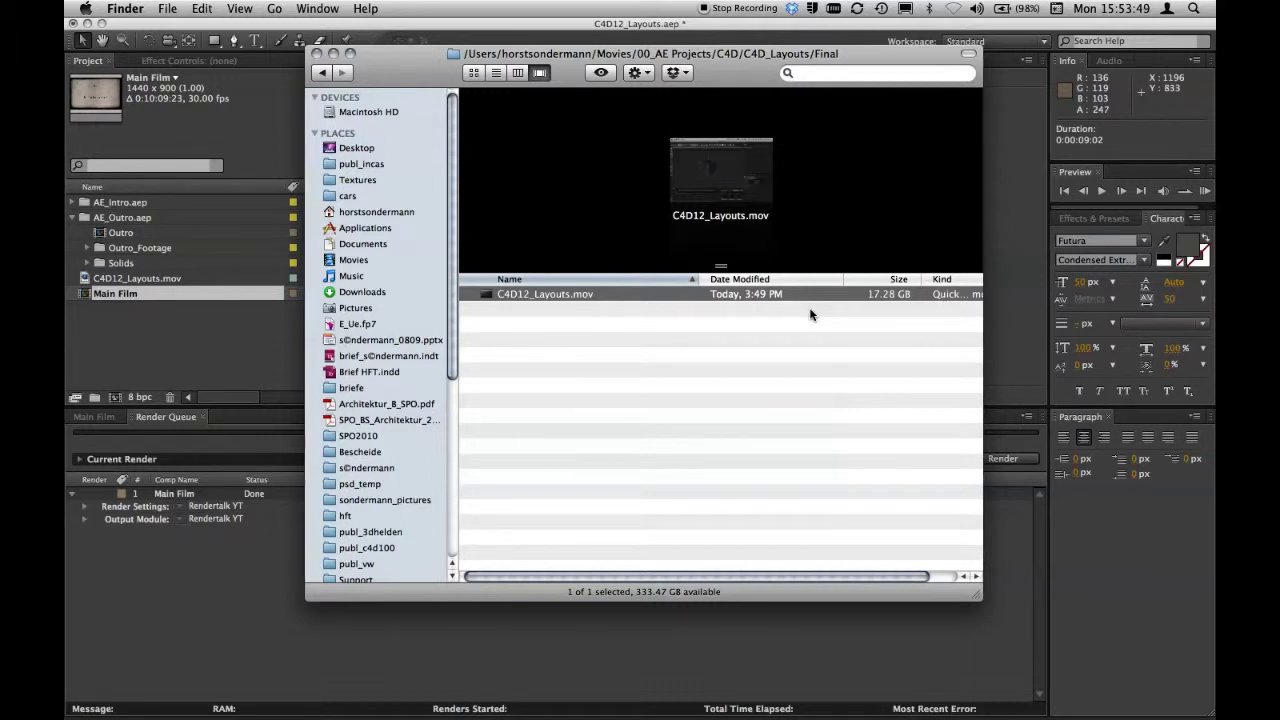
- Glance at After Effects again, then Quick Look C4D12_Layouts.mov from the Finder Final folder
key("super+Tab")
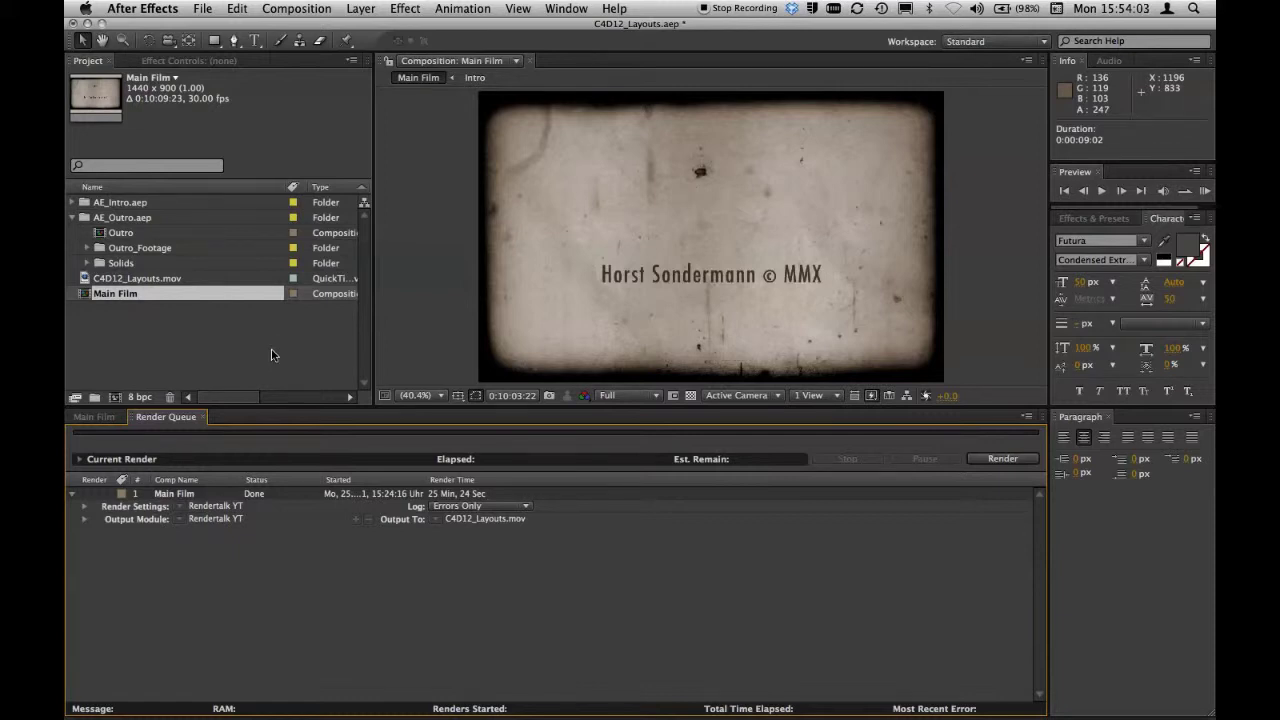
key("super+Tab")
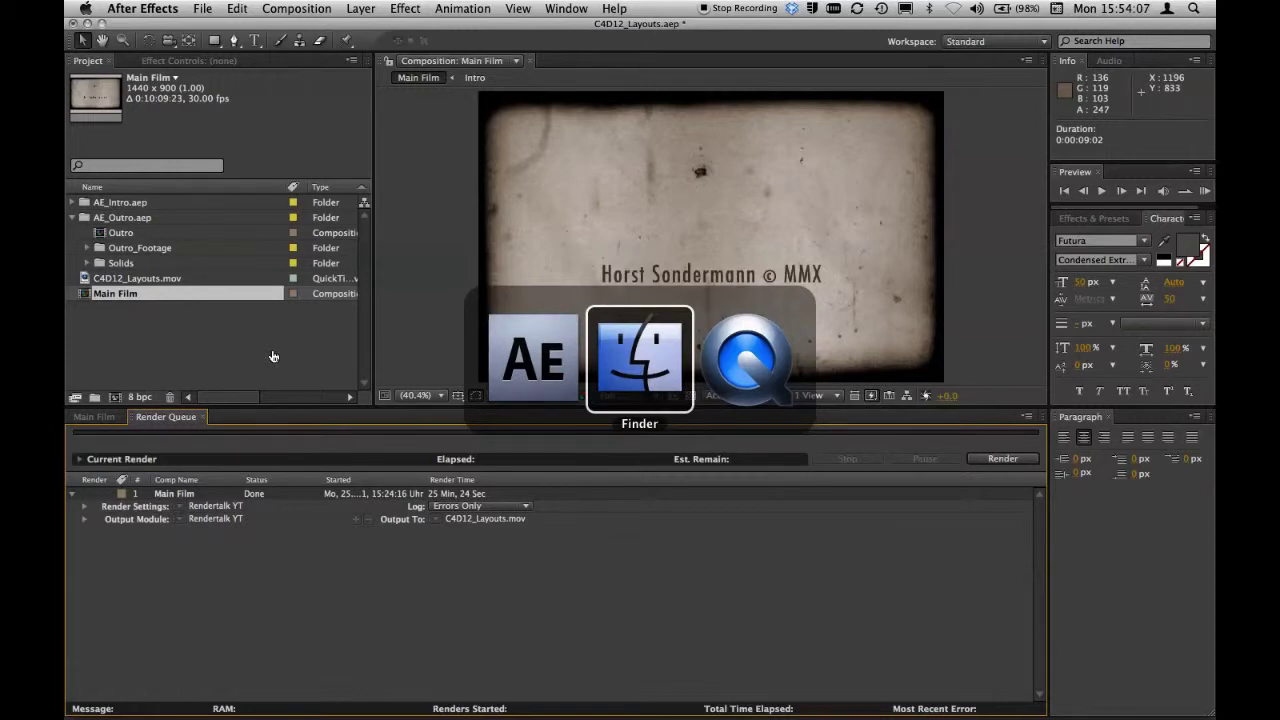
key("super+Tab")
key("super+Tab")
key("super+Tab")
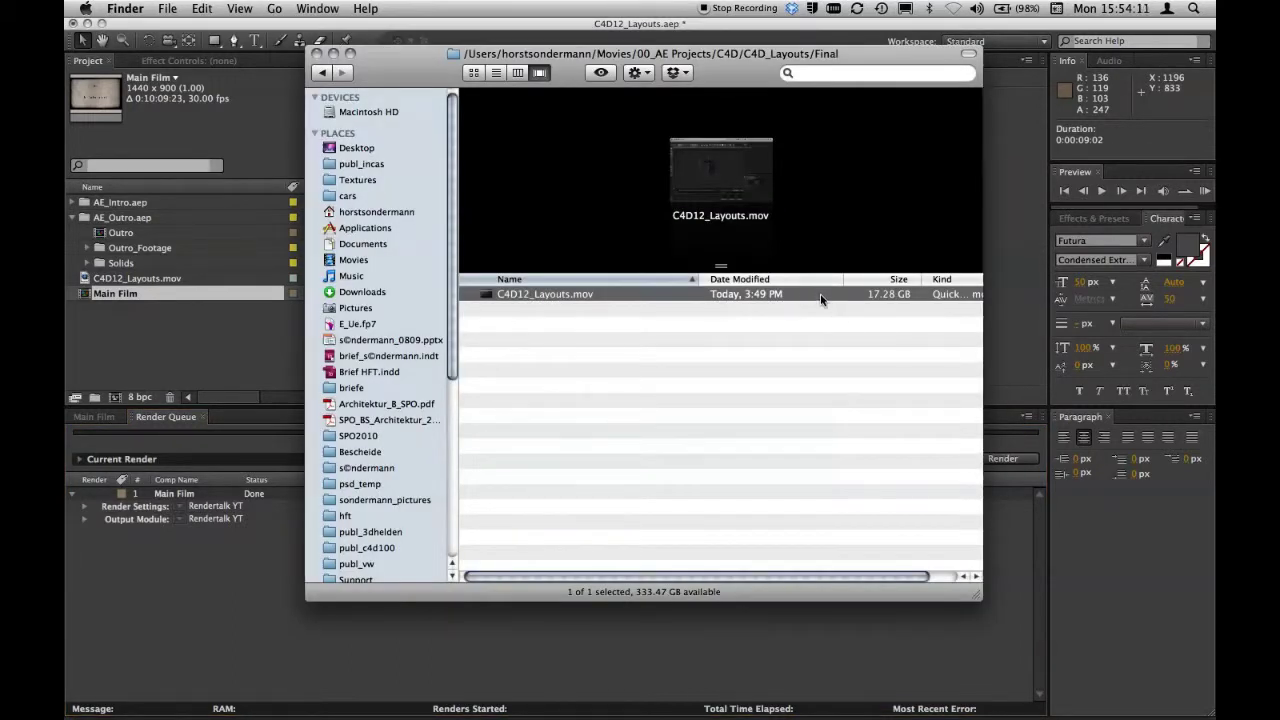
key("space")
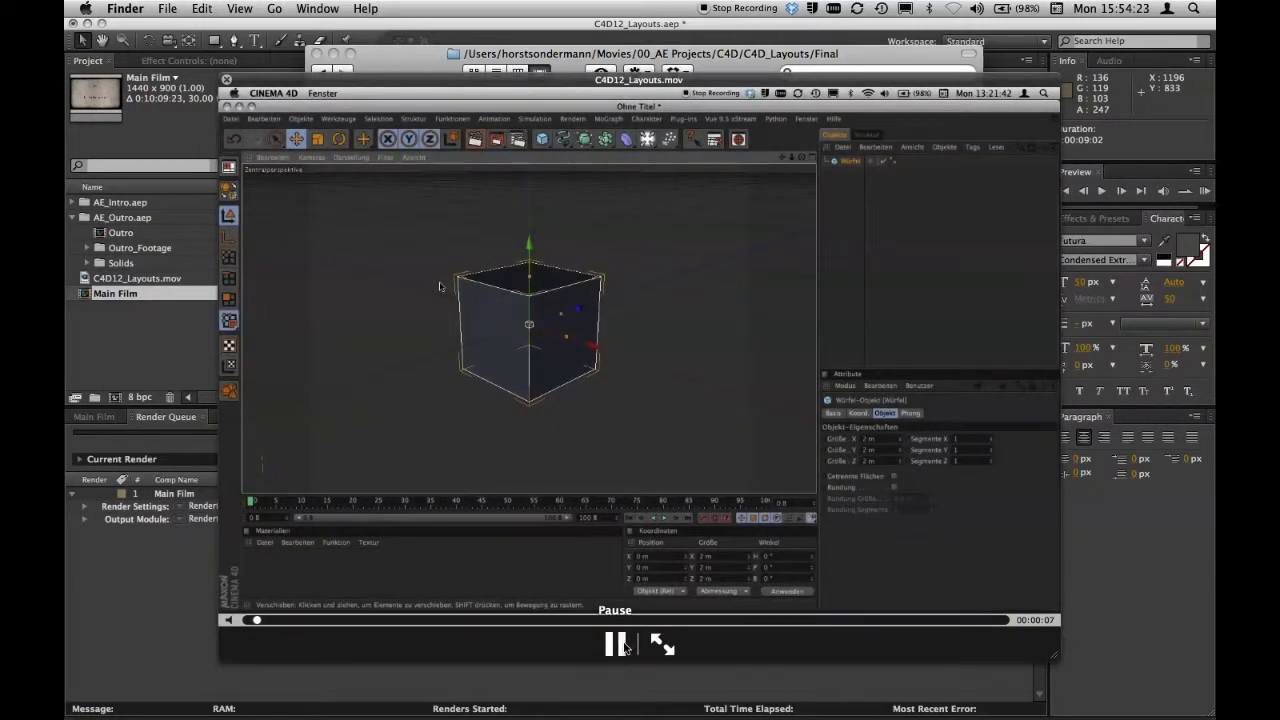
- Replay the C4D12_Layouts.mov preview from the RENDERTALK VIDEO title, then close it
left_click(622, 645)
left_click_drag(257, 620, 242, 620)
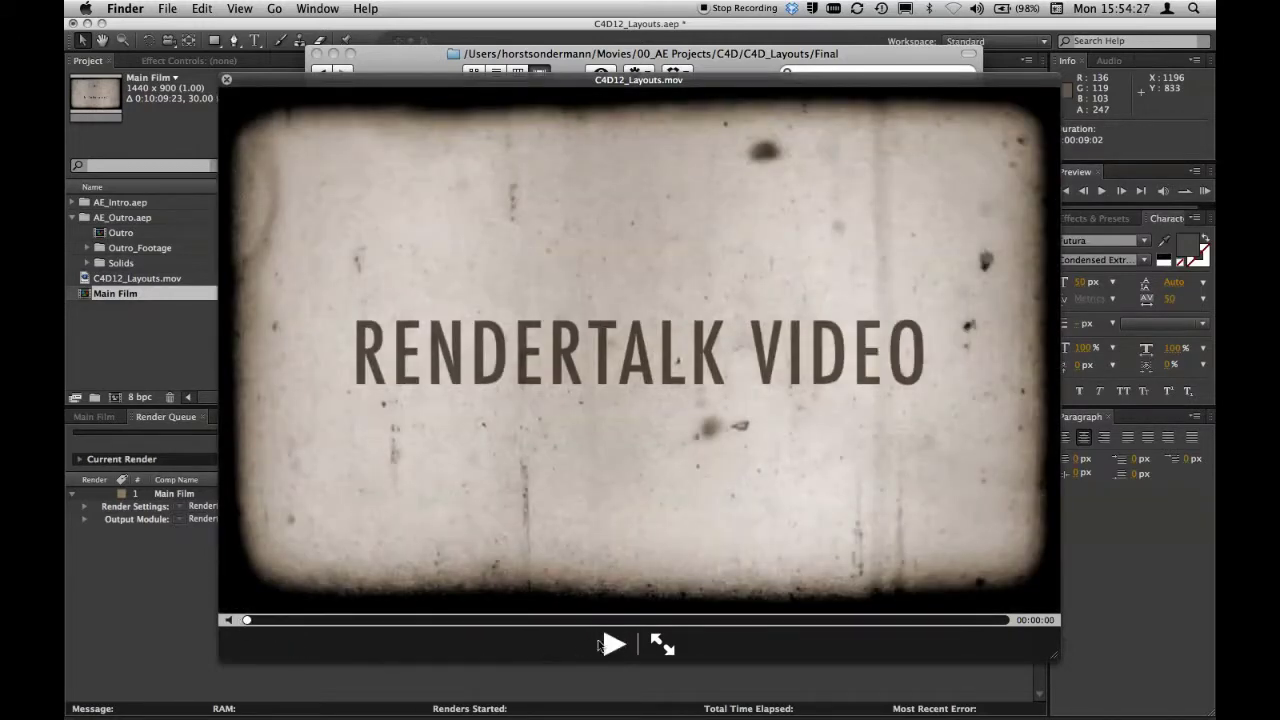
left_click(612, 645)
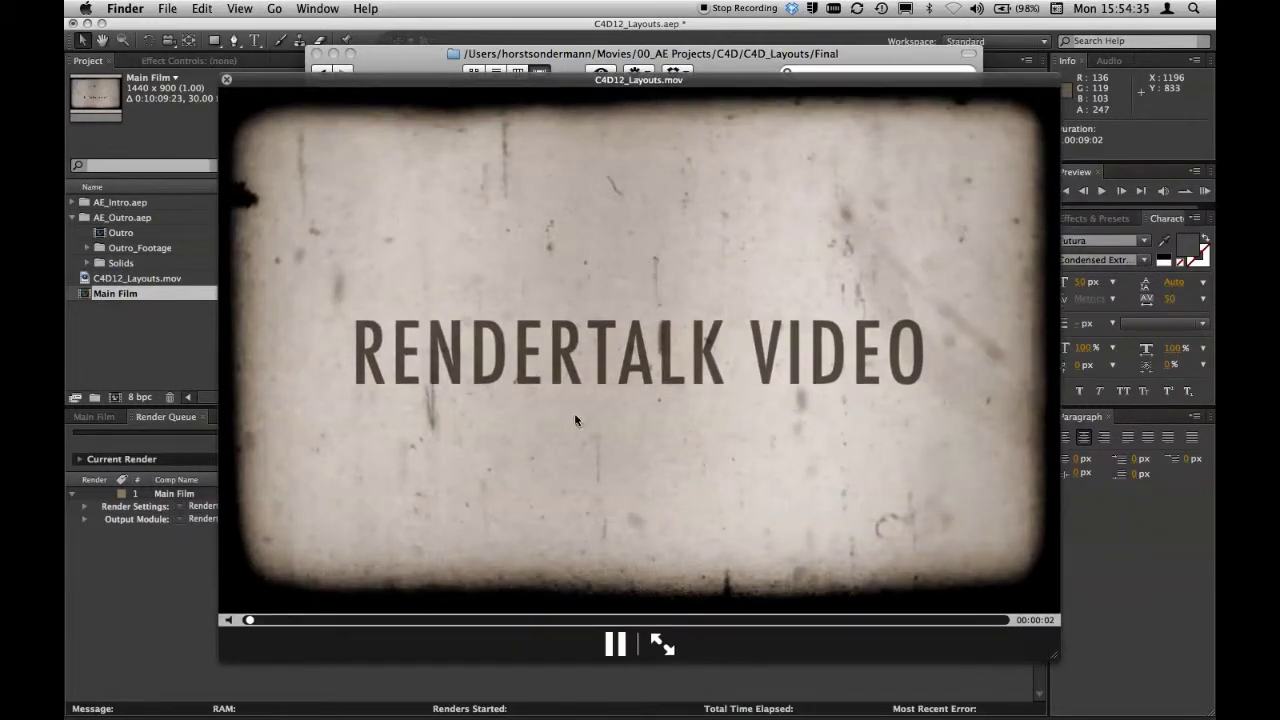
key("space")
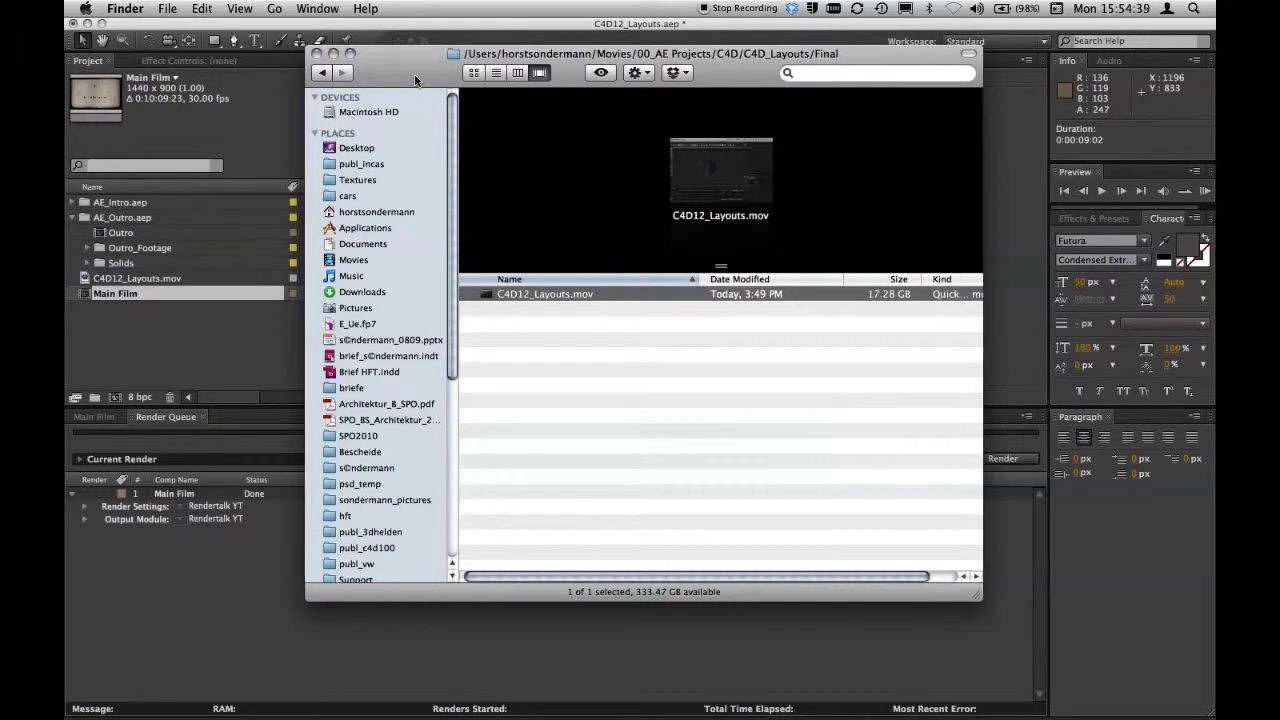
- Launch Adobe Media Encoder CS4 from the Dock, showing four queued AC_AI Vimeo jobs
mouse_move(742, 184)
mouse_move(735, 705)
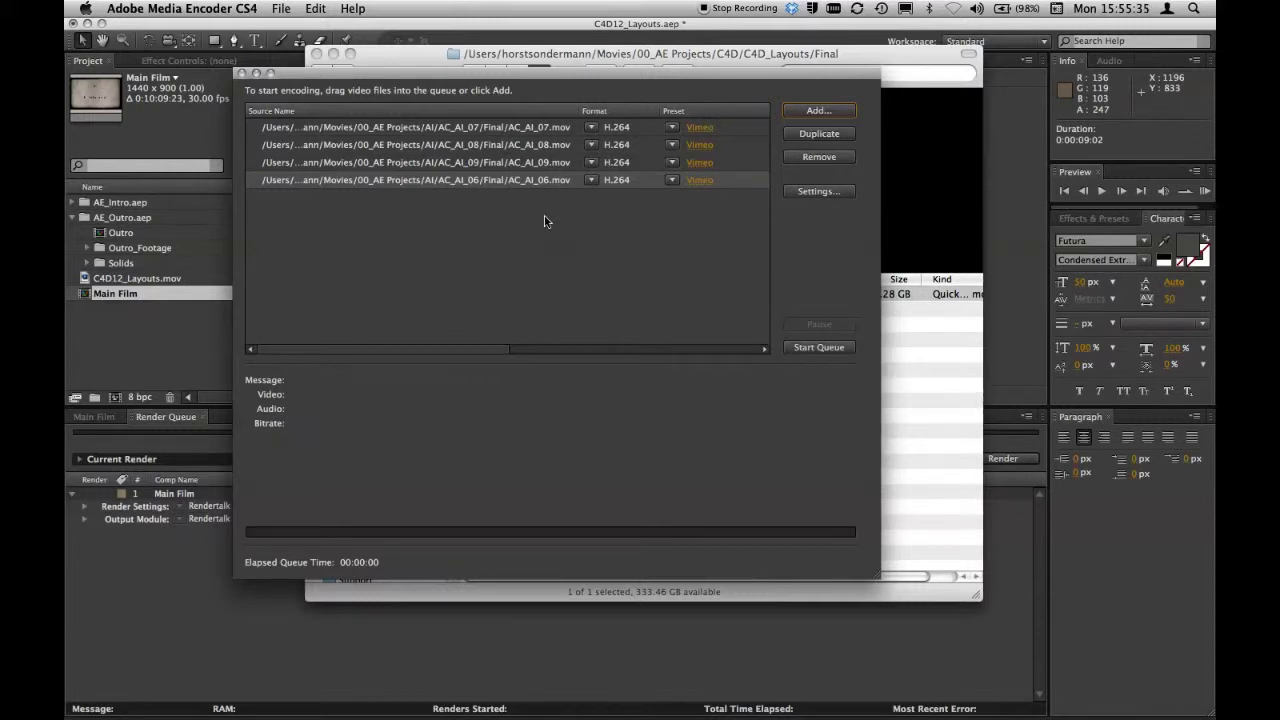
- Select the four AC_AI jobs, remove them, and confirm with Yes
left_click(536, 137)
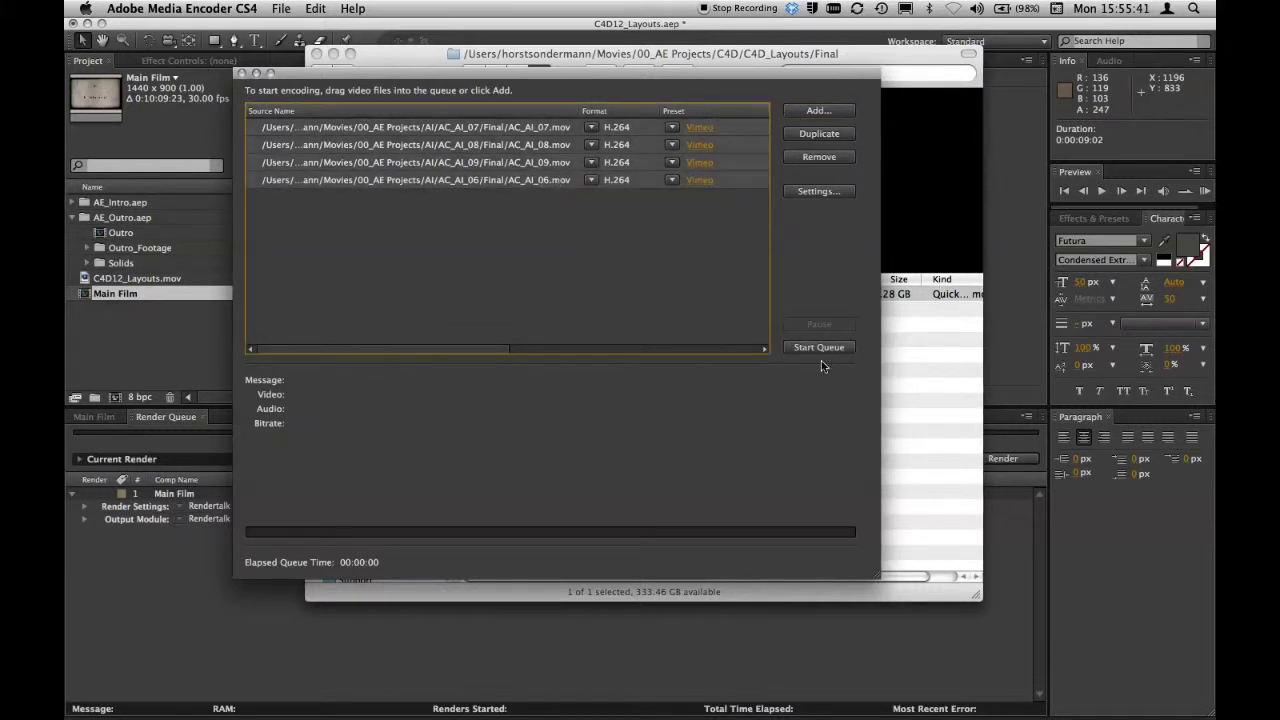
left_click(819, 157)
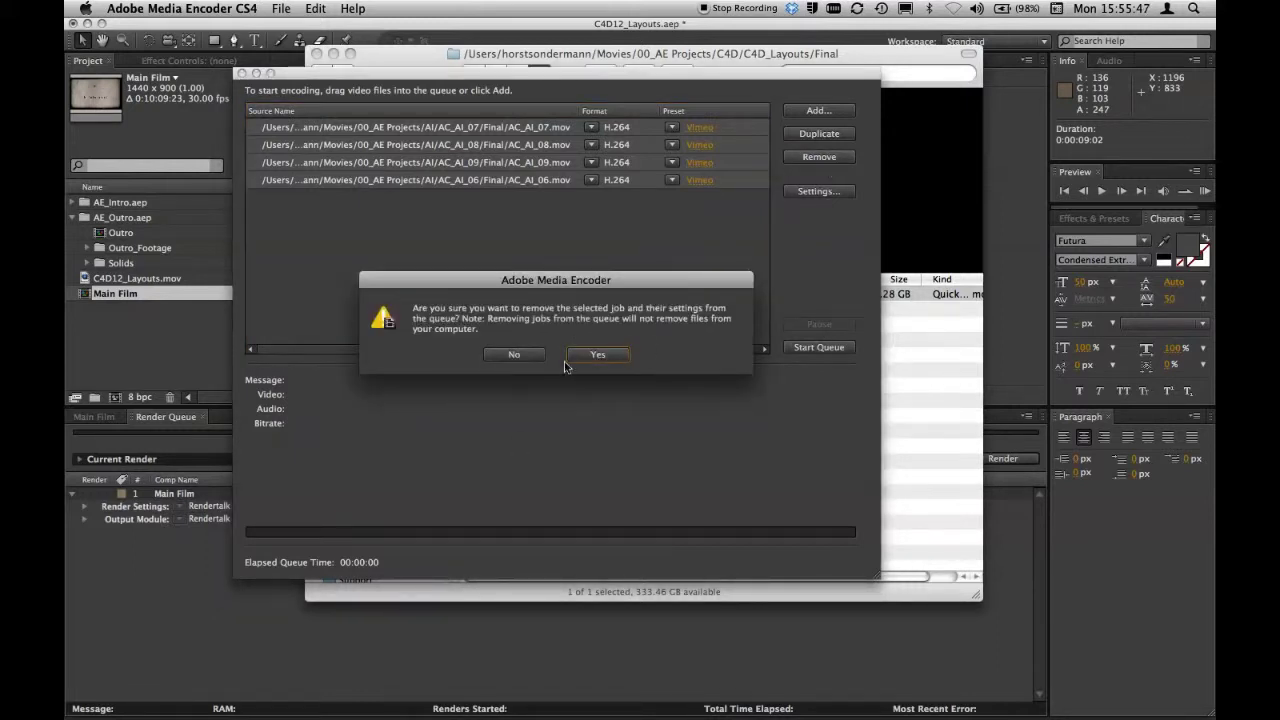
left_click(614, 356)
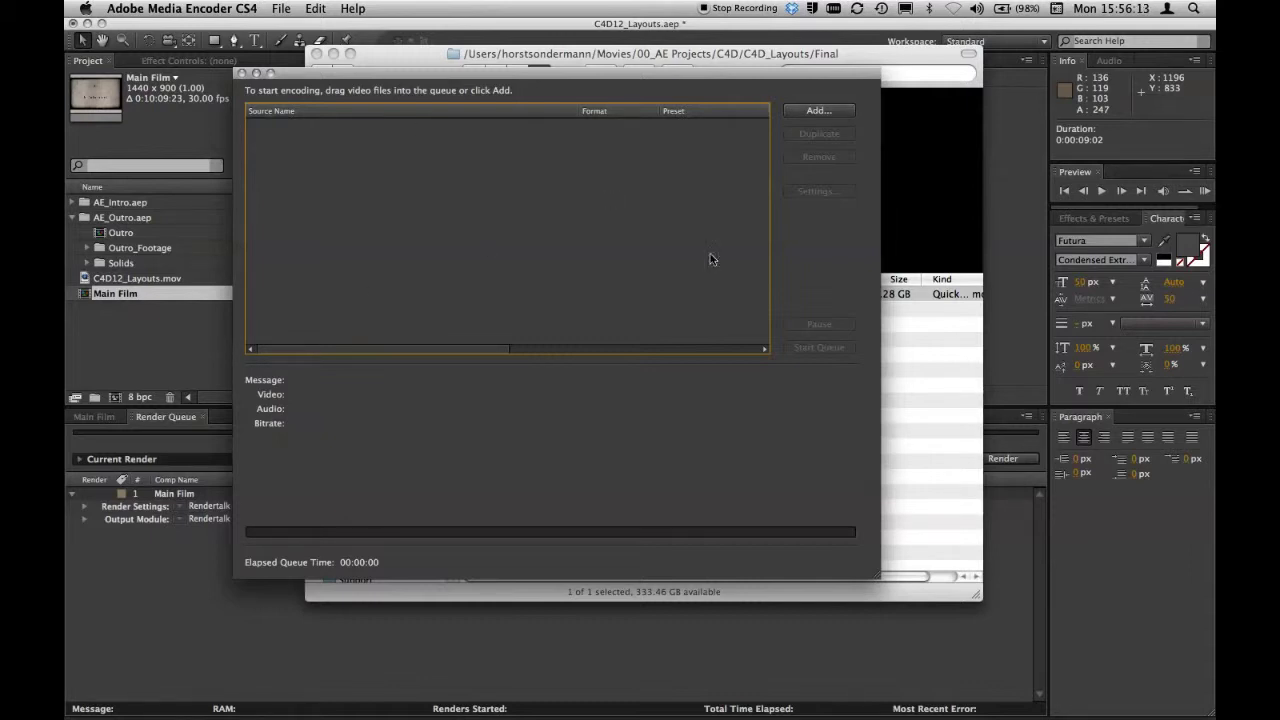
- Browse to 00_AE Projects/C4D/C4D_Layouts/Final and select C4D12_Layouts.mov as the new source
left_click(845, 110)
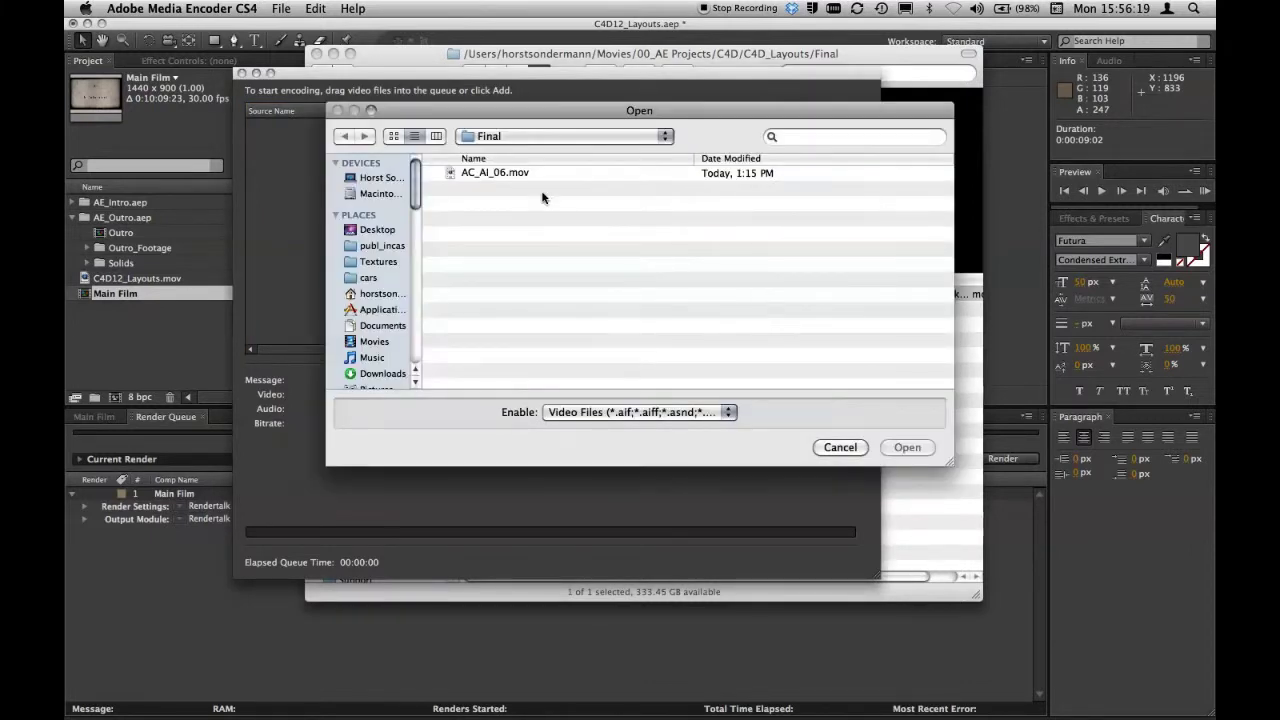
key("super+Up")
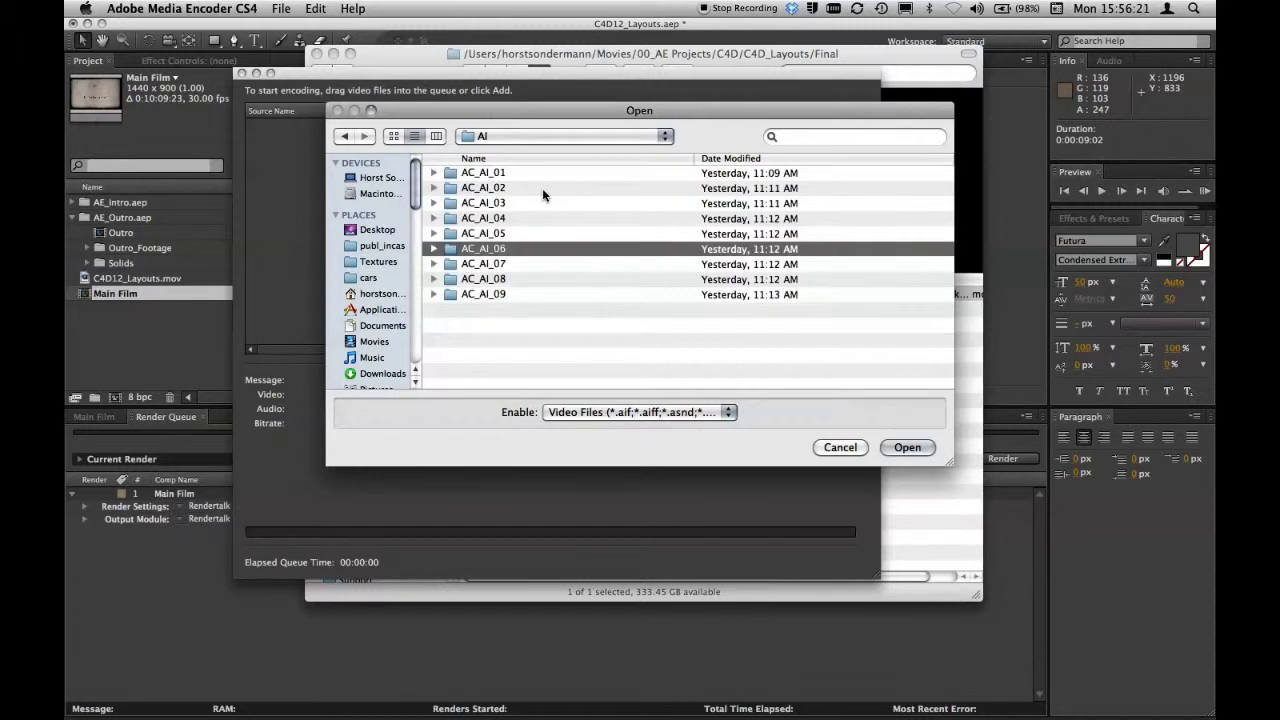
key("super+Up")
key("Down")
key("super+Down")
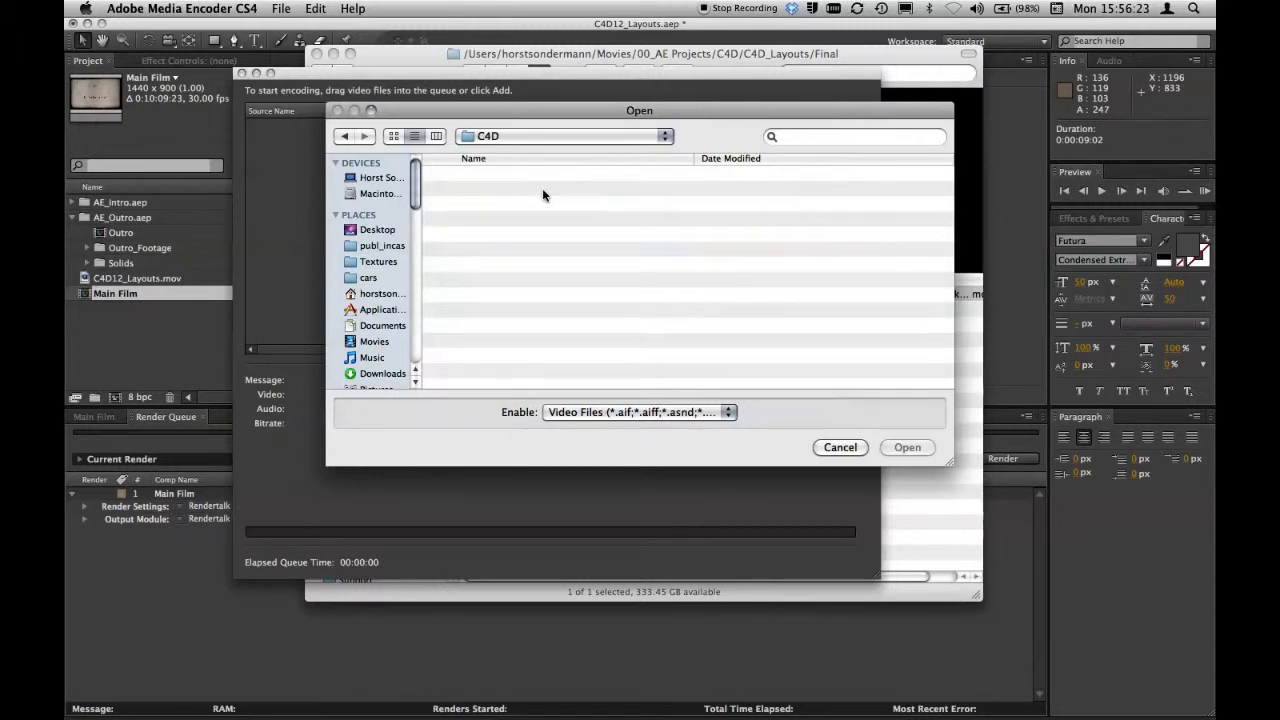
key("Down")
key("super+Down")
key("Down")
key("Down")
key("Down")
key("super+Down")
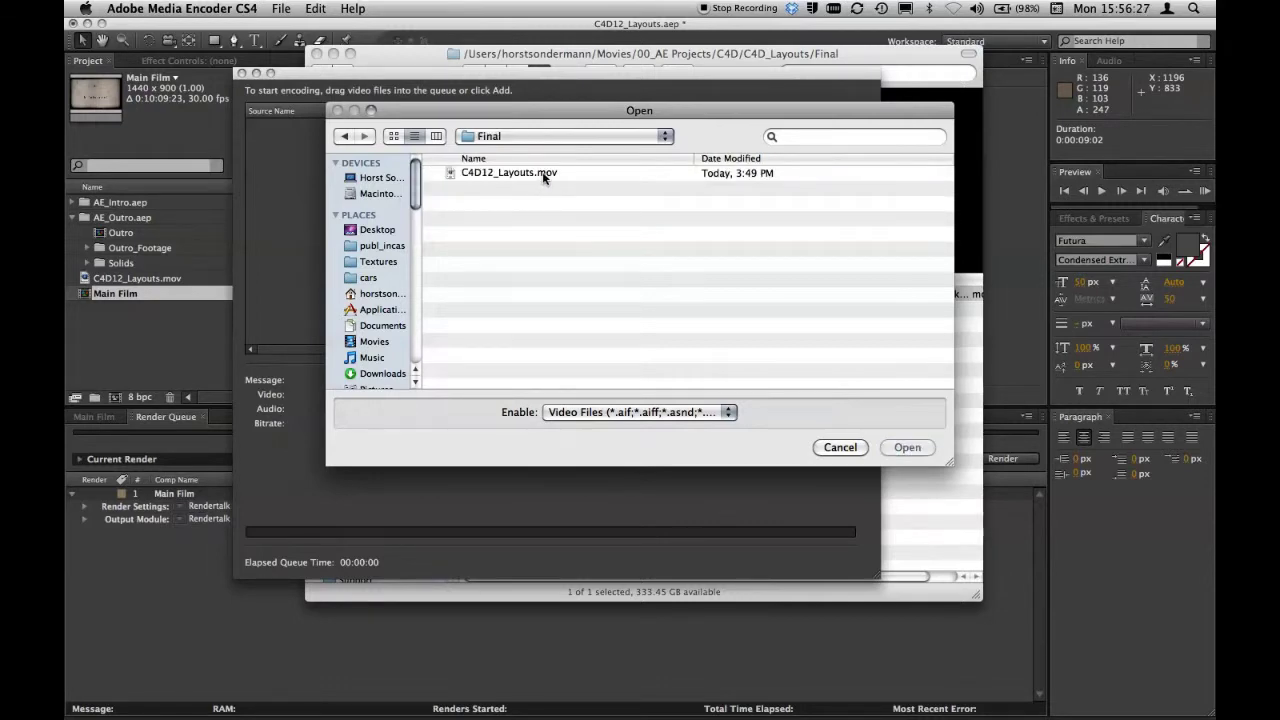
left_click(545, 175)
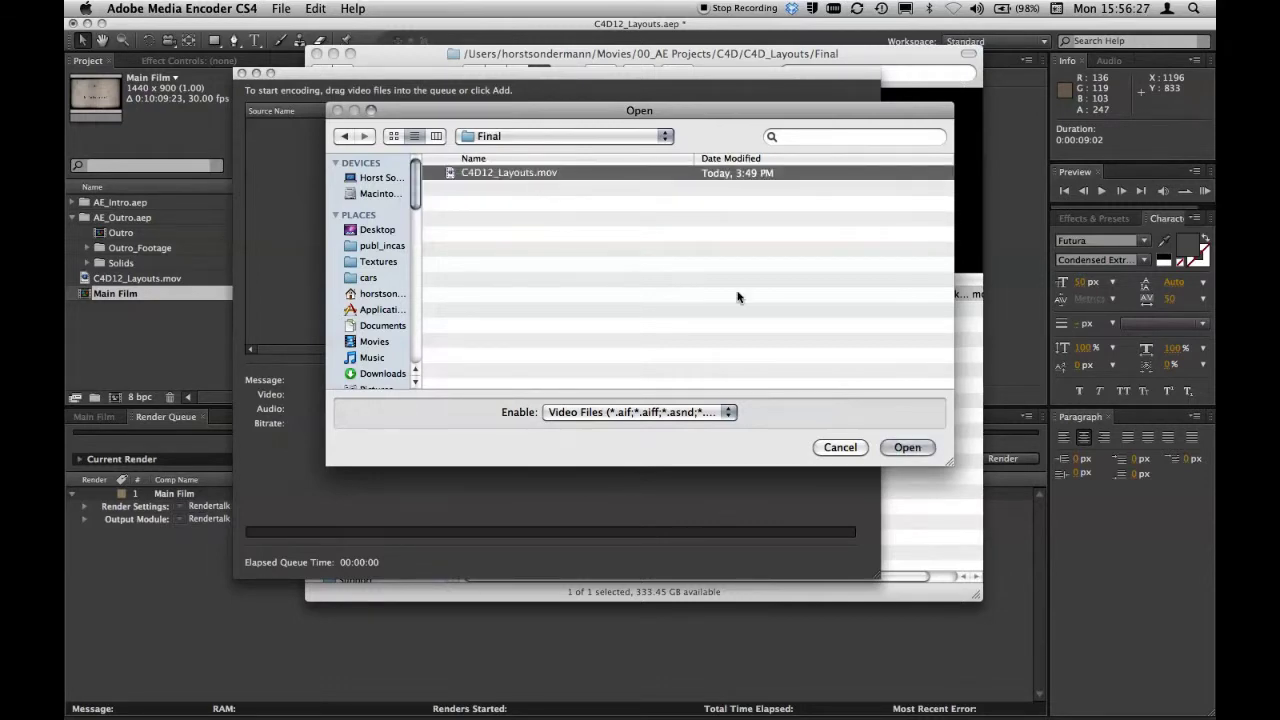
- Open C4D12_Layouts.mov so it joins the queue as H.264 with the Vimeo preset
left_click(895, 447)
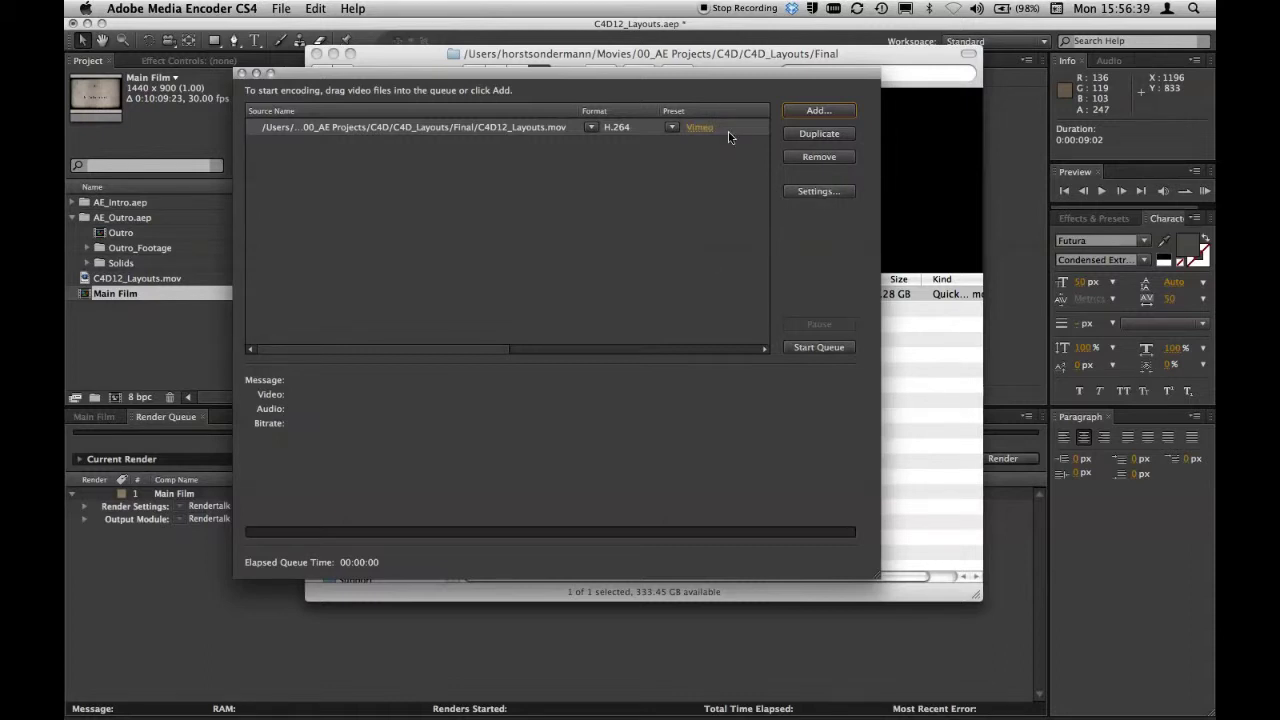
- Open Export Settings for C4D12_Layouts, move the dialog up-left, and inspect the source frame
left_click(818, 192)
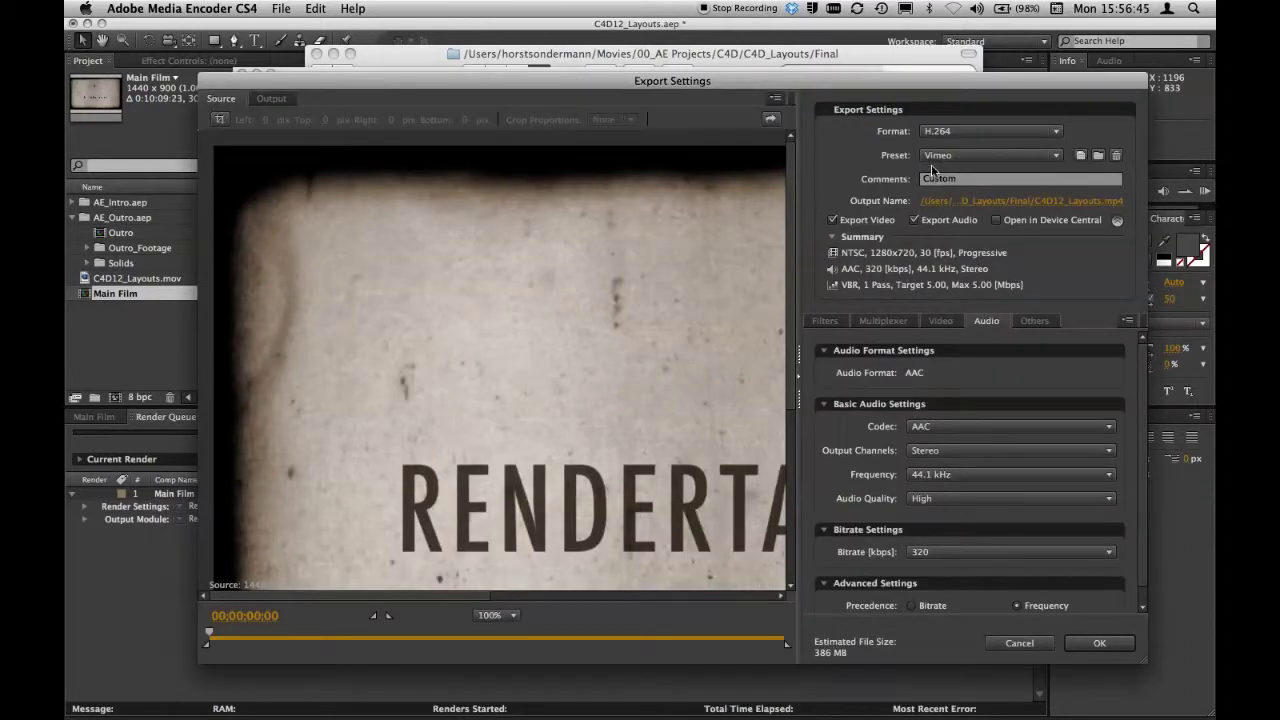
left_click_drag(686, 84, 594, 30)
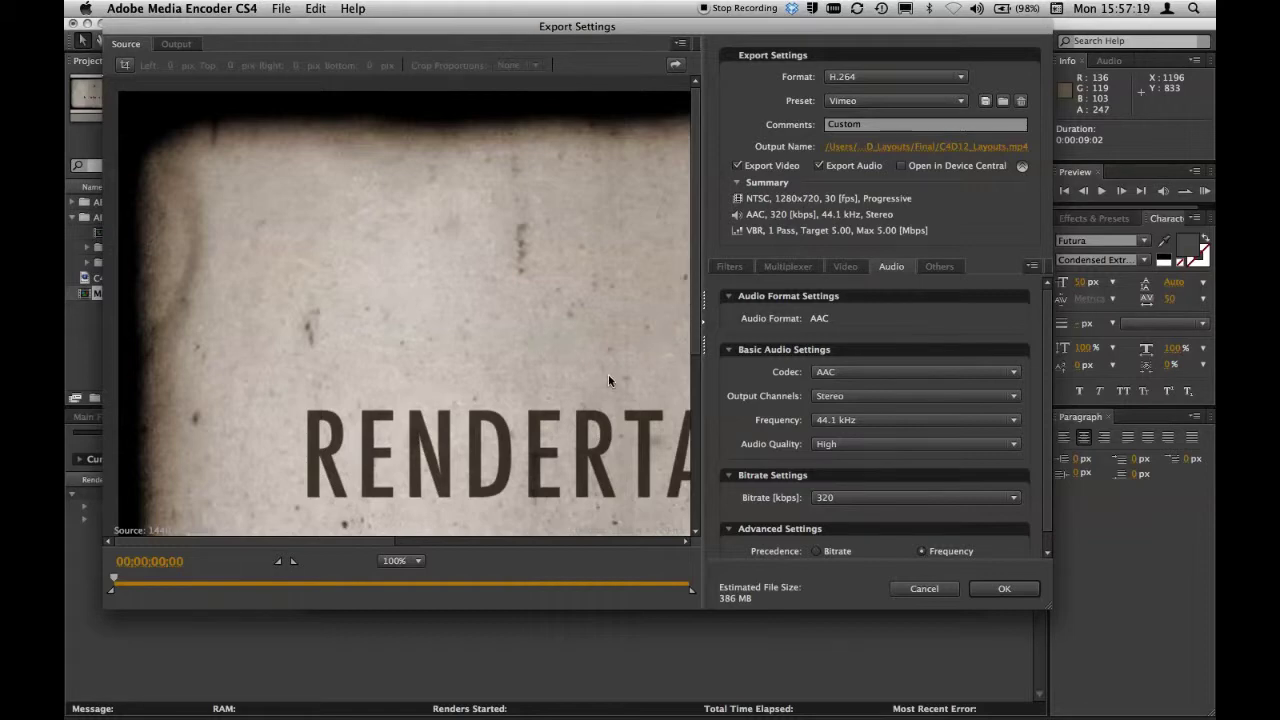
scroll(469, 343, "right", 5)
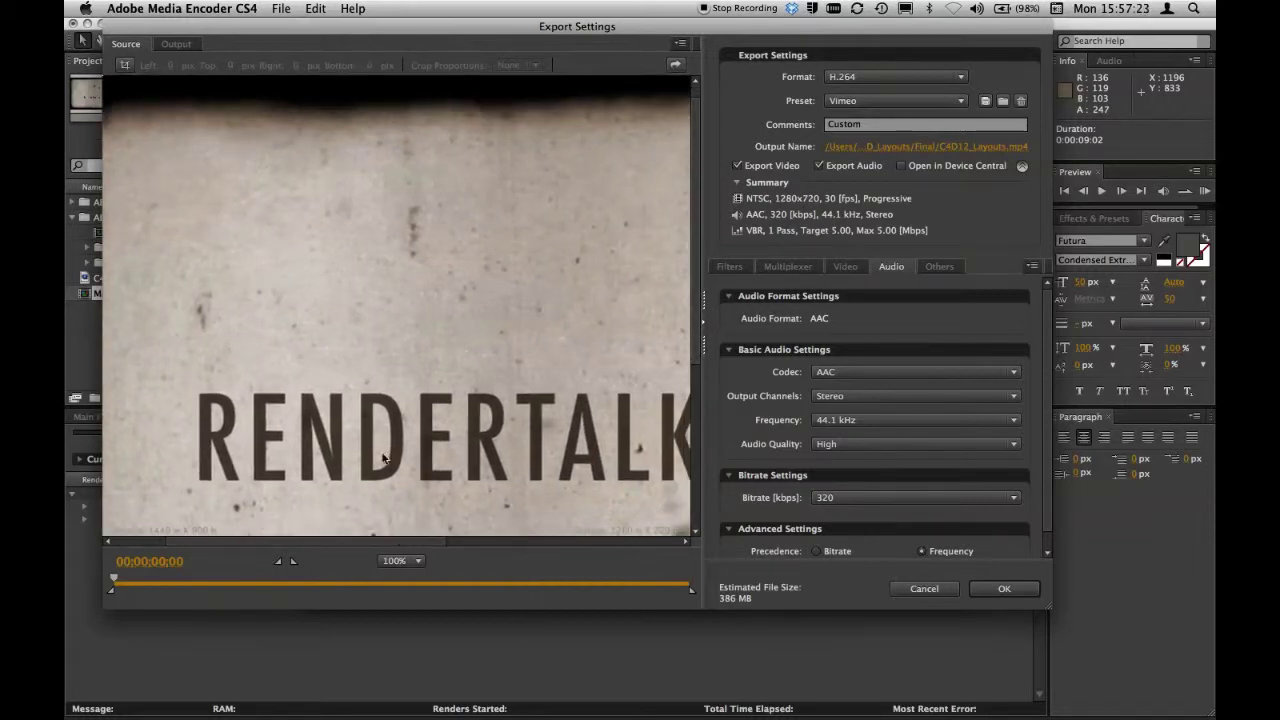
mouse_move(266, 540)
left_mouse_down()
mouse_move(412, 532)
mouse_move(274, 536)
left_mouse_up()
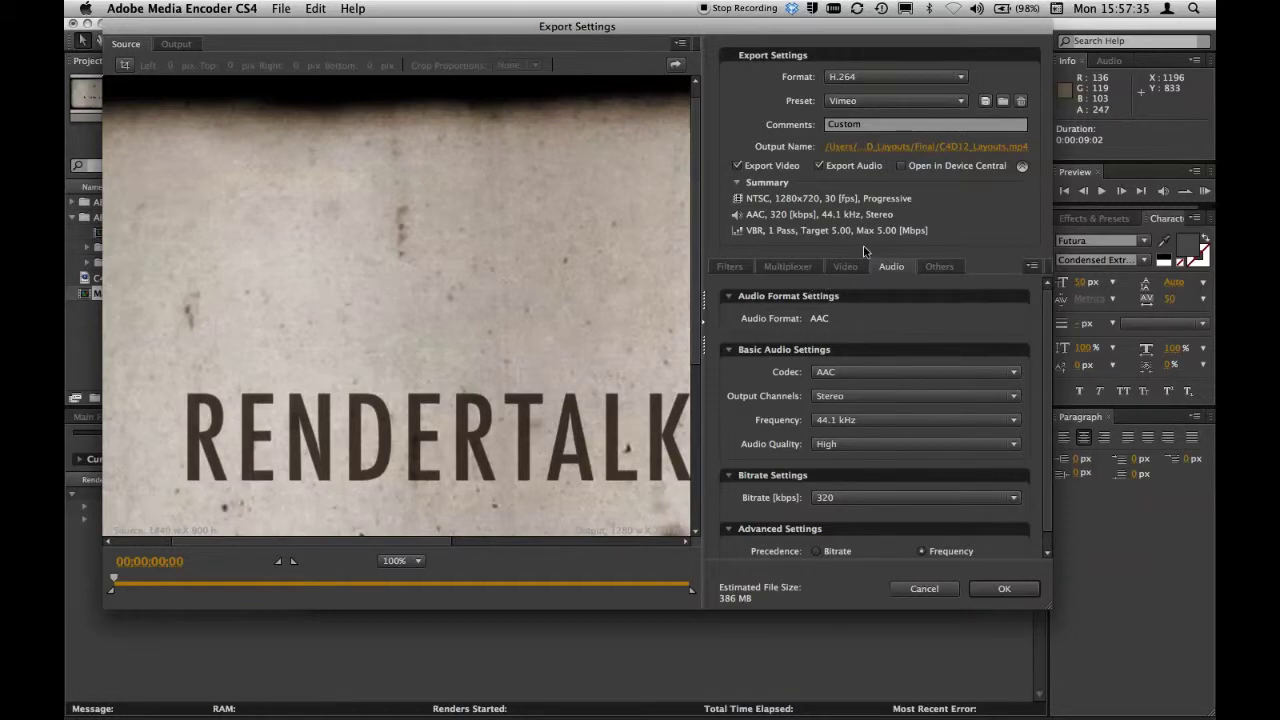
- Show the Video settings: MainConcept H.264, 1280×720, 30 fps, VBR 1 Pass, 5 Mbps target
left_click(845, 266)
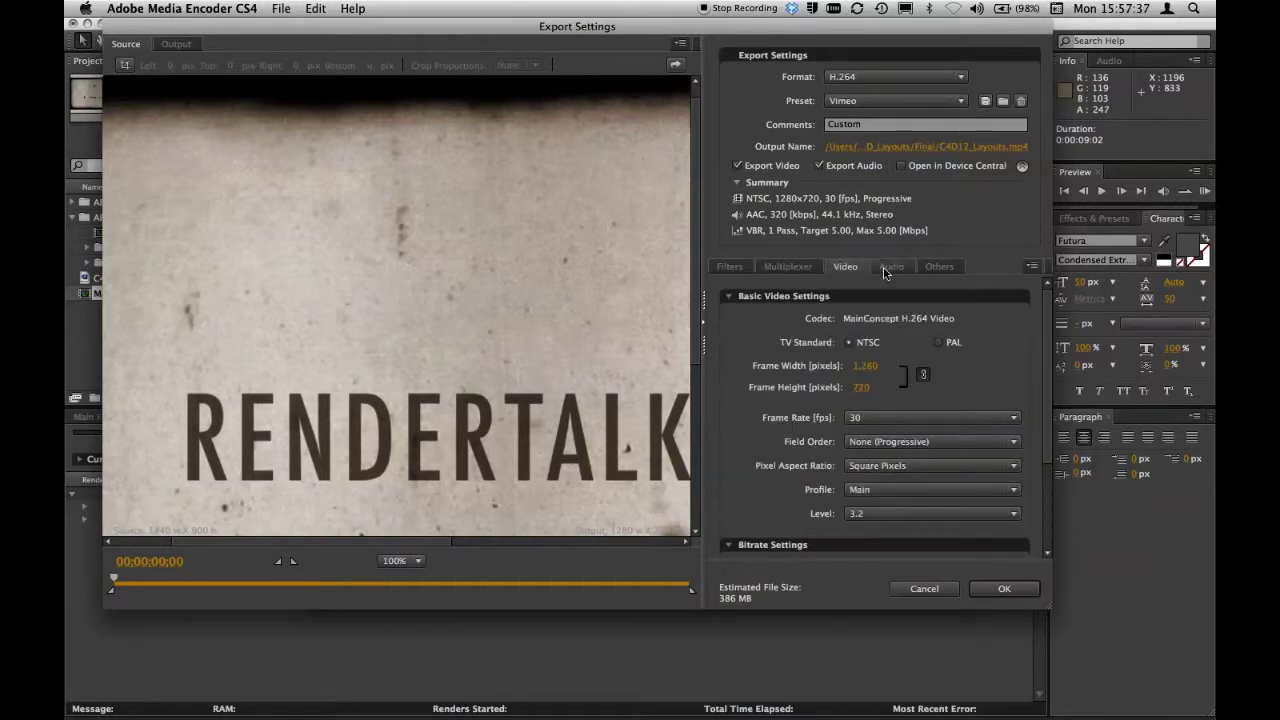
left_click(884, 268)
left_click(848, 270)
scroll(1048, 308, "down", 2)
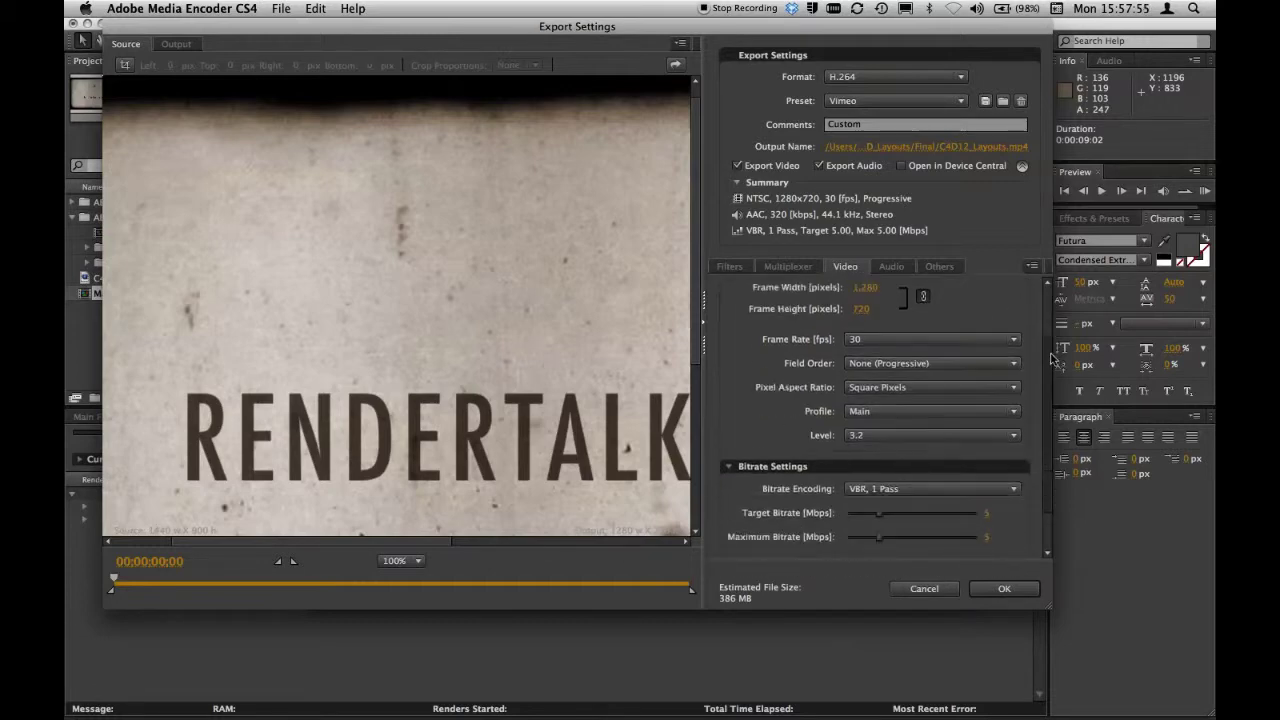
scroll(1048, 308, "up", 2)
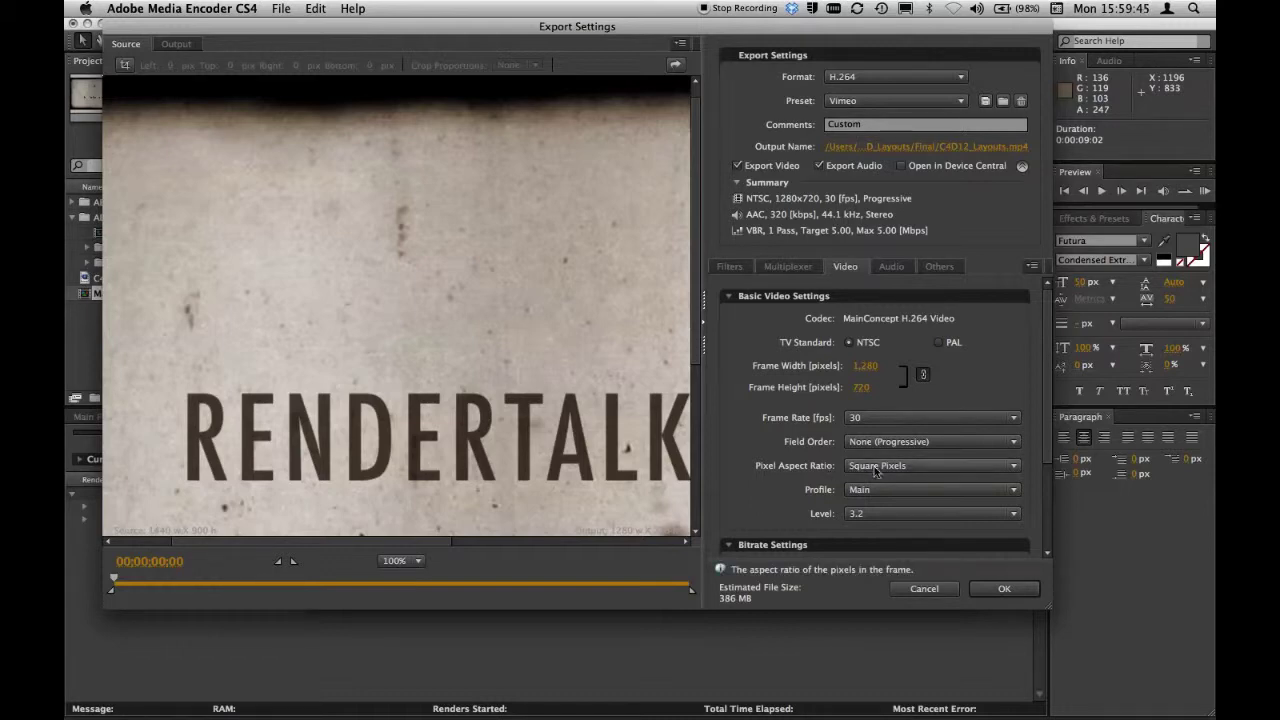
- Keep Square Pixels aspect ratio, then view audio settings: AAC, Stereo, 44.1 kHz, 320 kbps
left_click(917, 465)
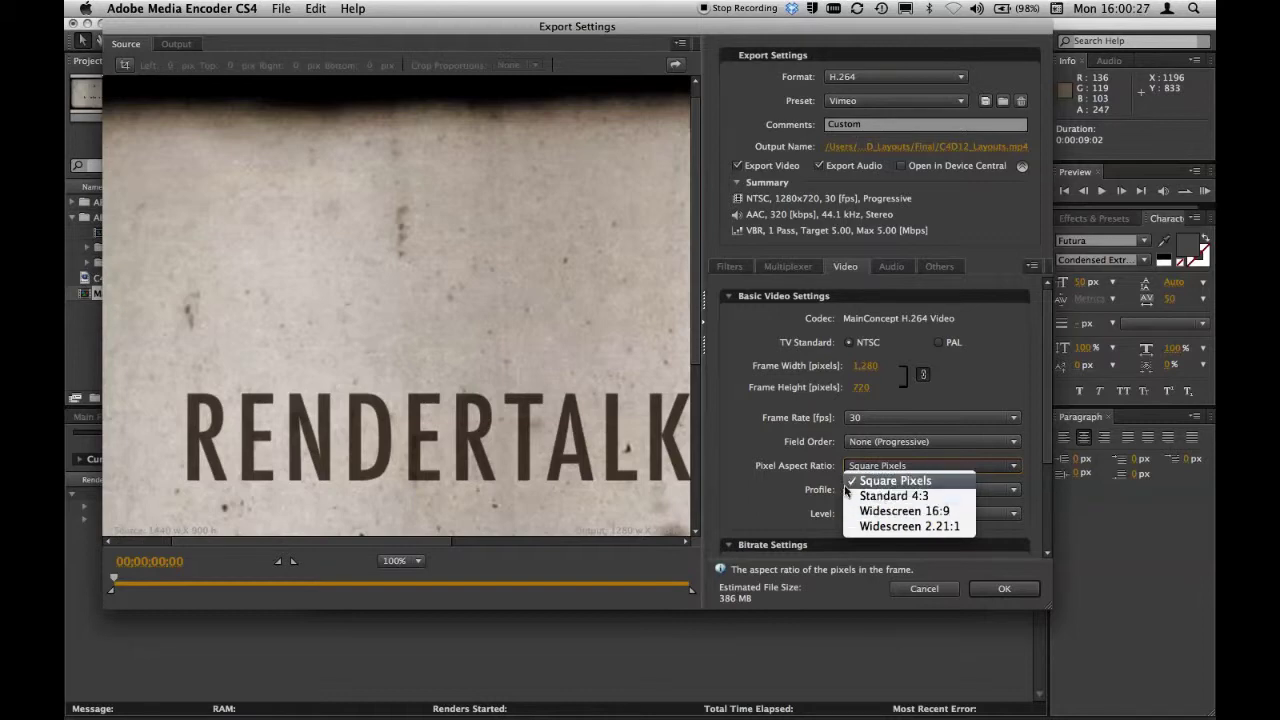
left_click(940, 482)
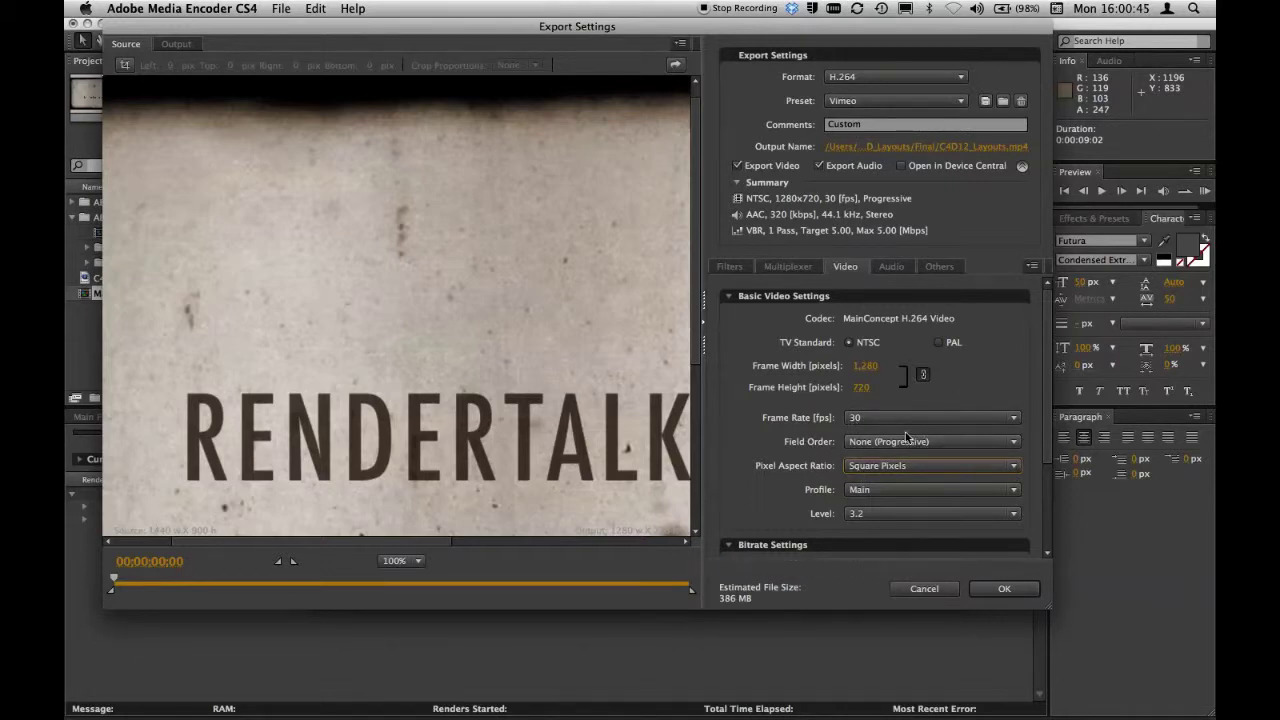
left_click(890, 266)
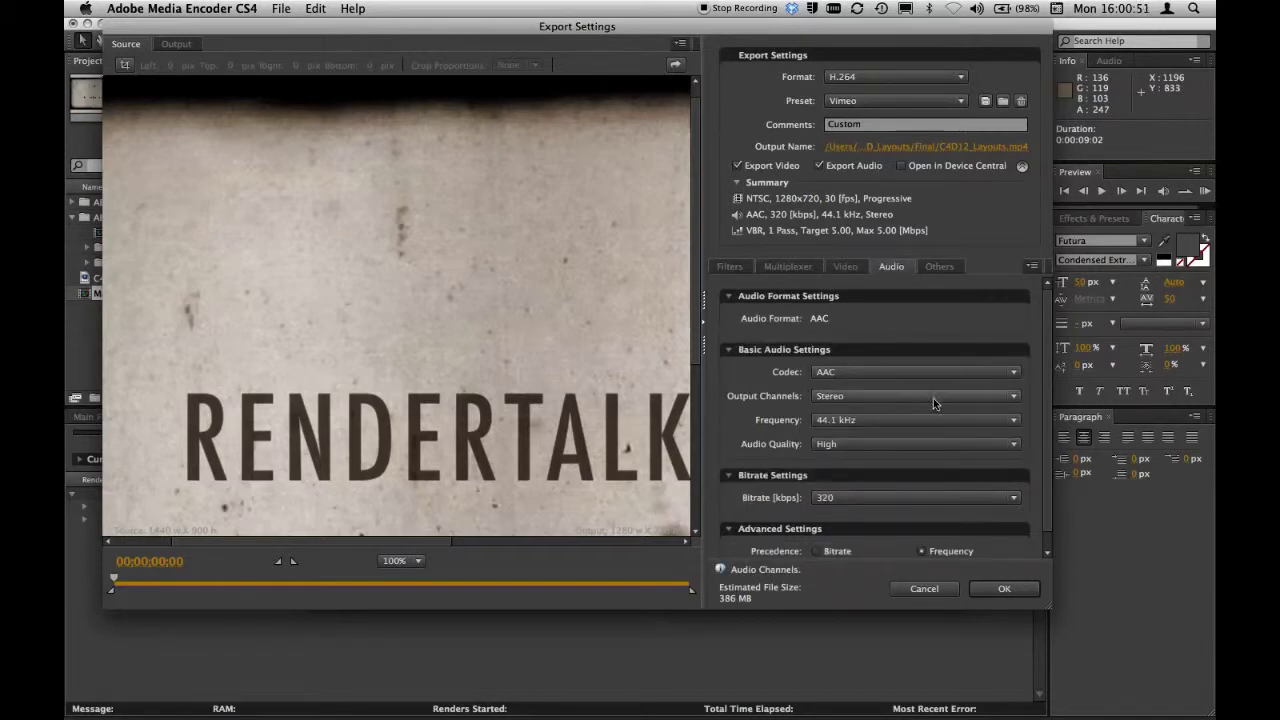
left_click(869, 420)
left_click(869, 420)
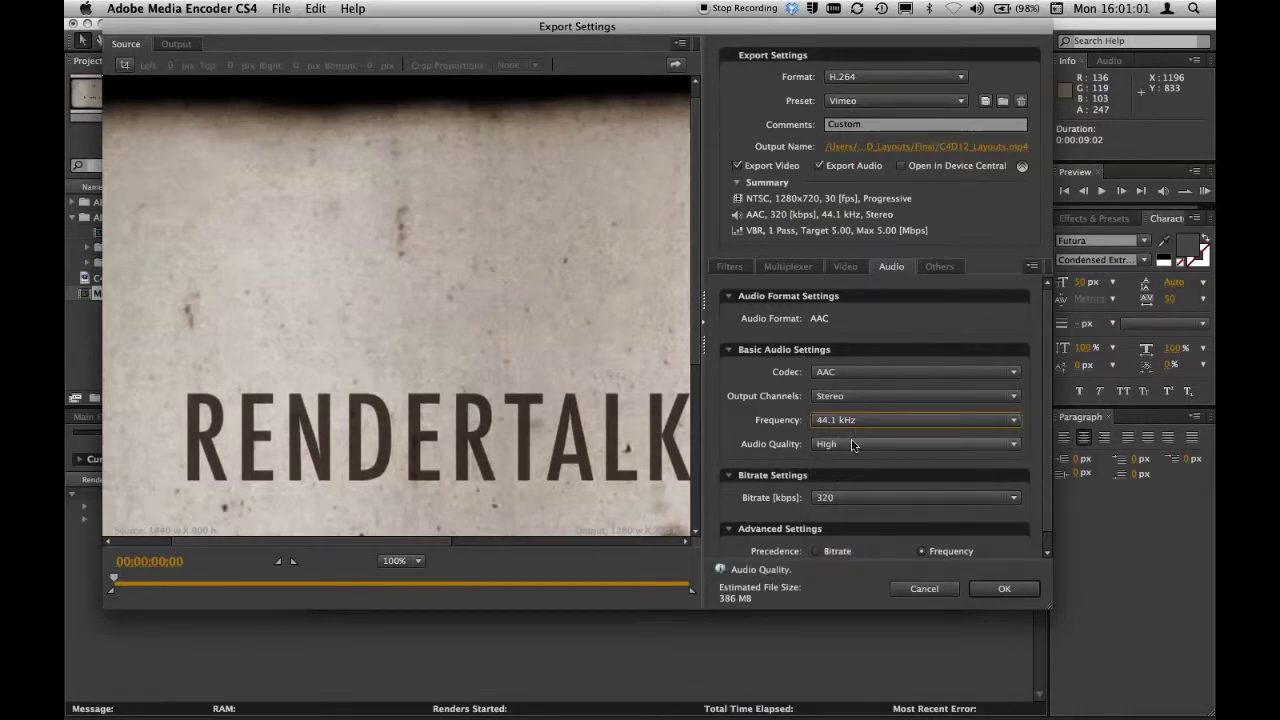
left_click(868, 500)
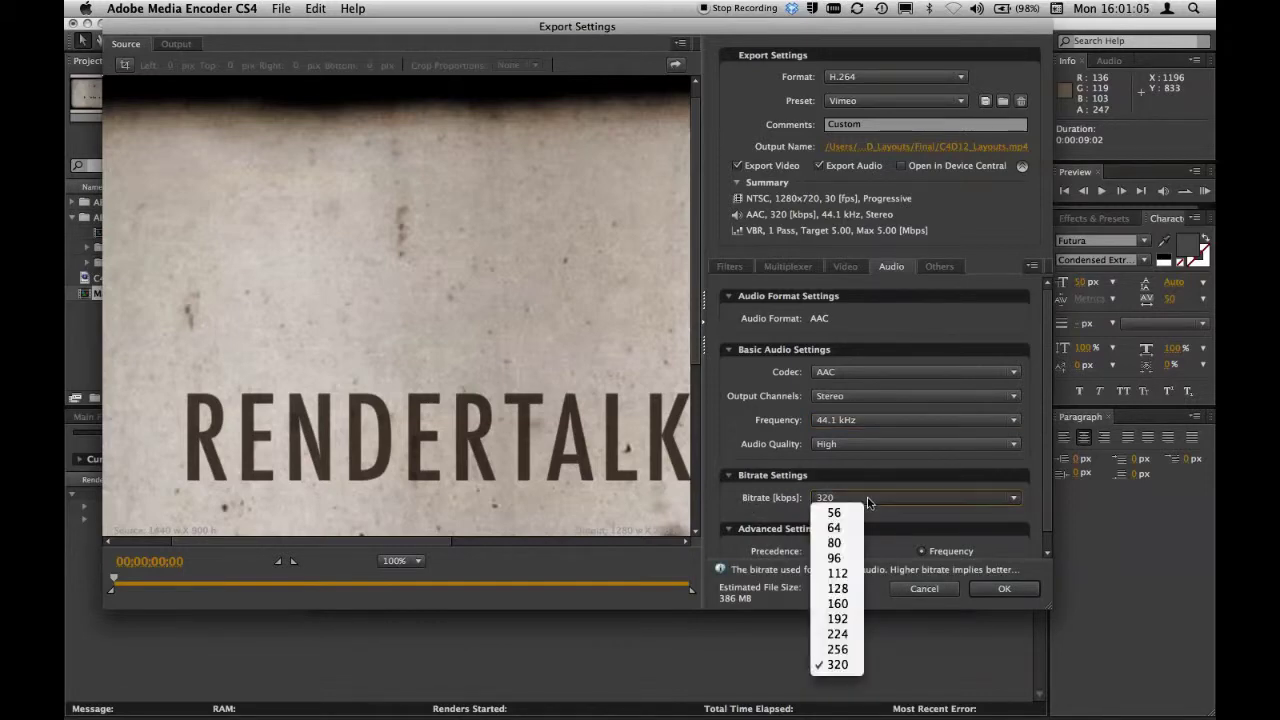
left_click(868, 500)
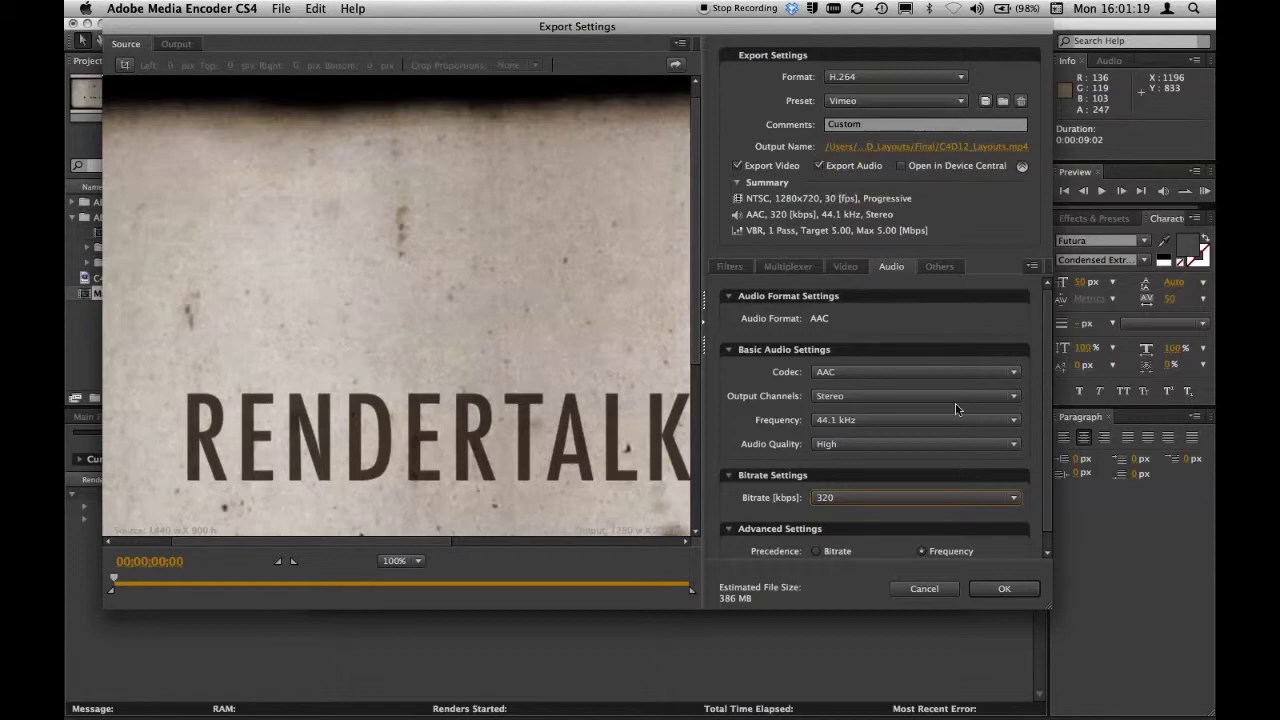
- Accept the export settings and start encoding C4D12_Layouts.mov as 1280x720 H.264 with AAC 320 kbps
left_click(1008, 590)
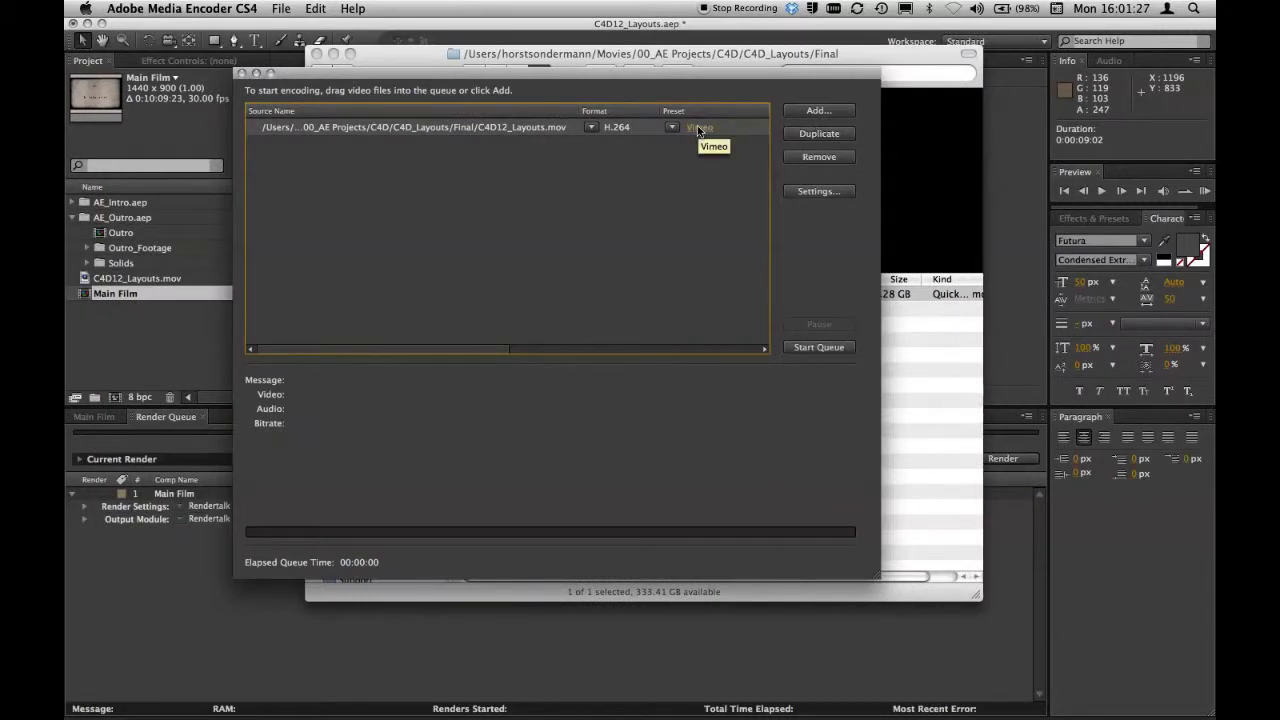
left_click(816, 348)
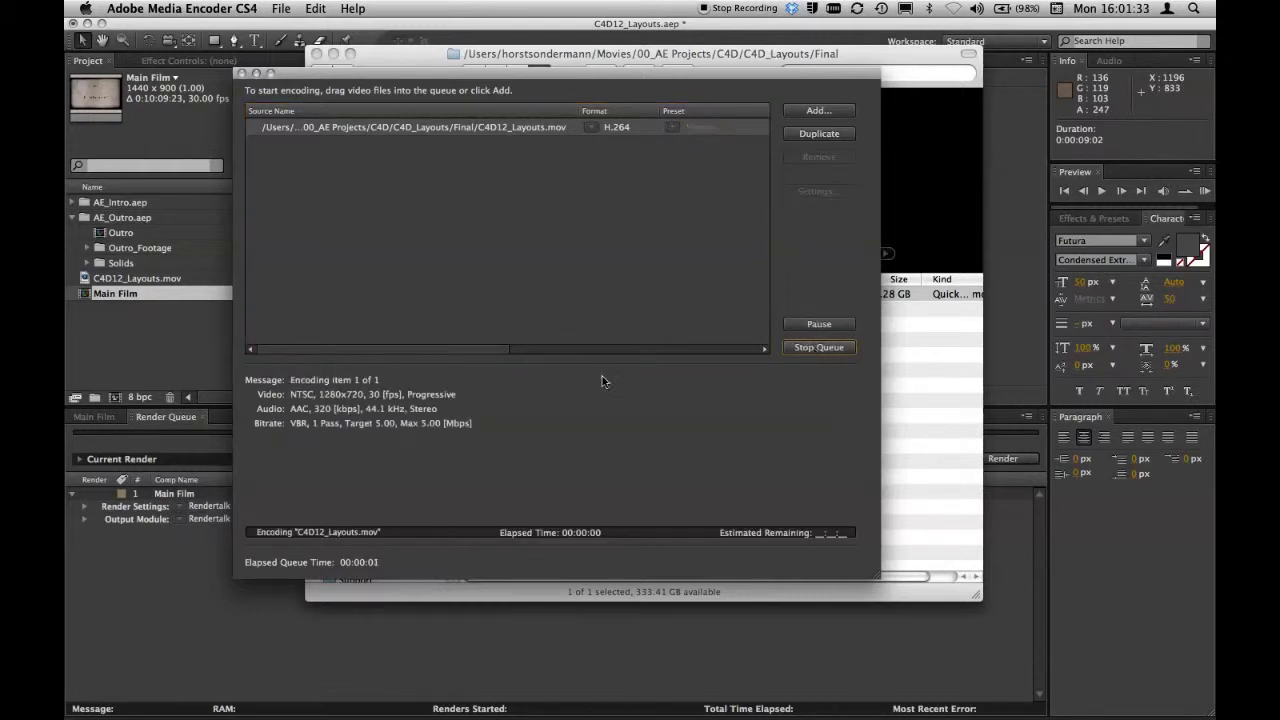